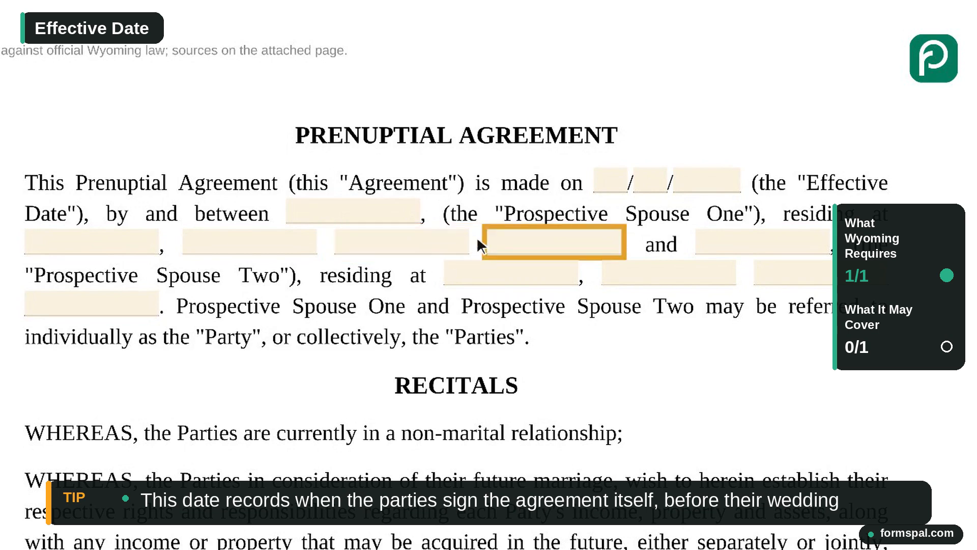
- Fill in the agreement's effective date as 09/12/2026 in the opening paragraph
click(604, 187)
text(09)
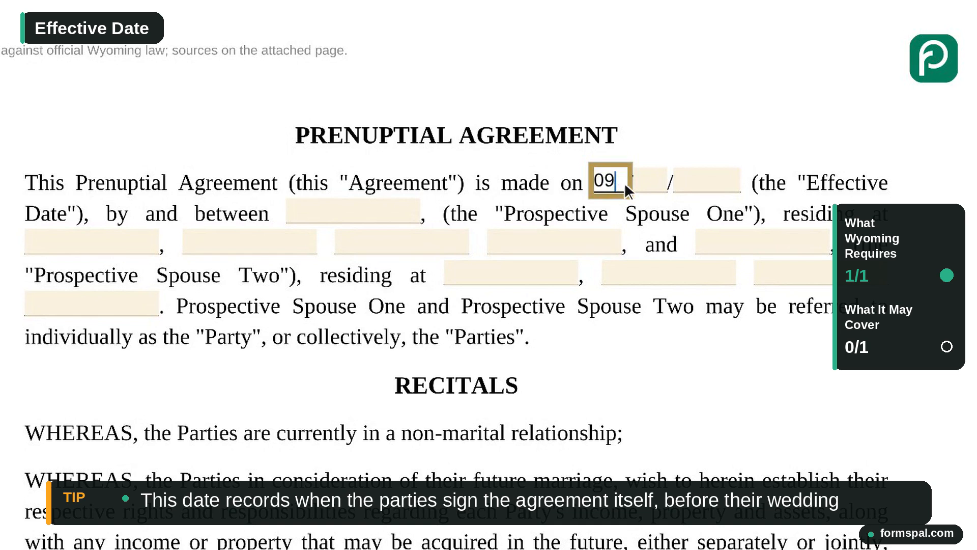
click(656, 191)
text(12)
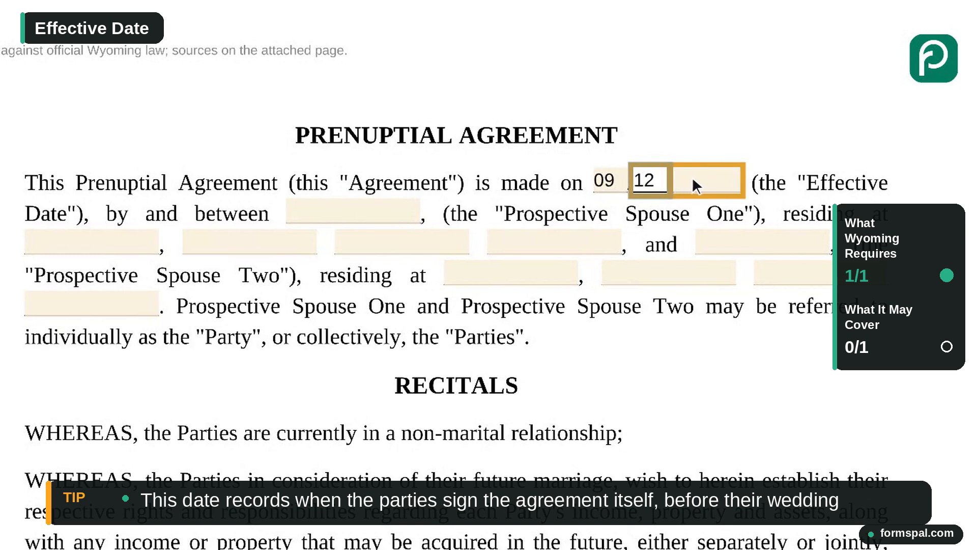
click(711, 187)
text(2026)
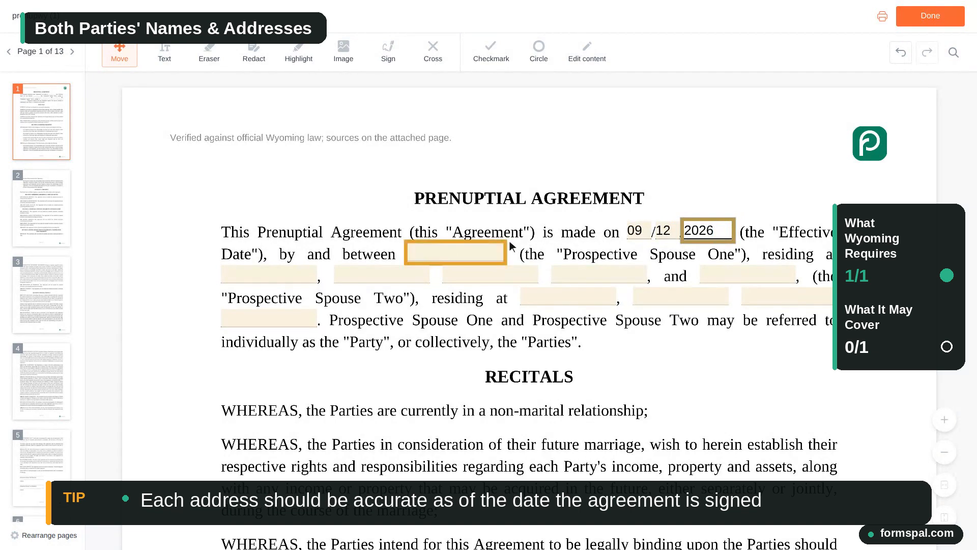
- Enter Prospective Spouse One's full name and street address in the opening paragraph
click(460, 258)
text(Anna Baker)
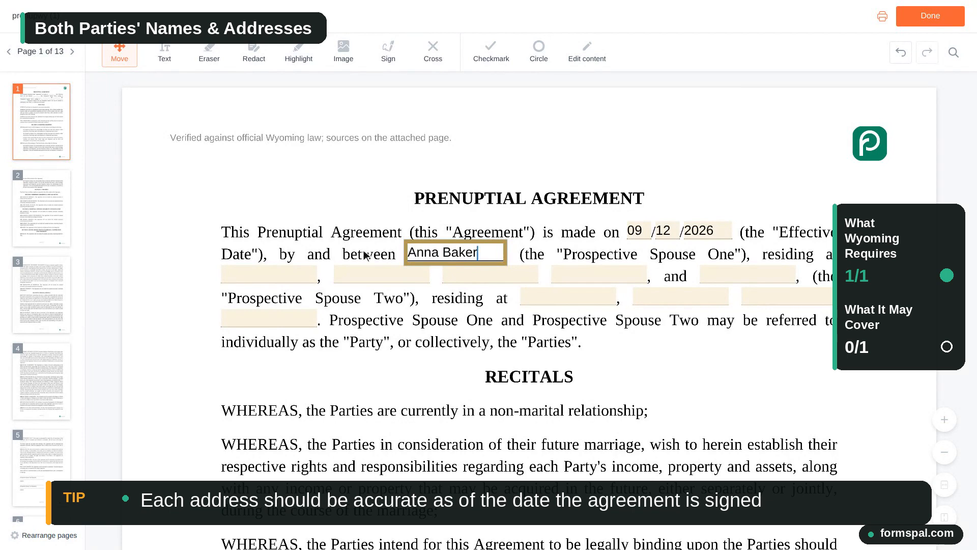
click(273, 275)
text(123 Ma)
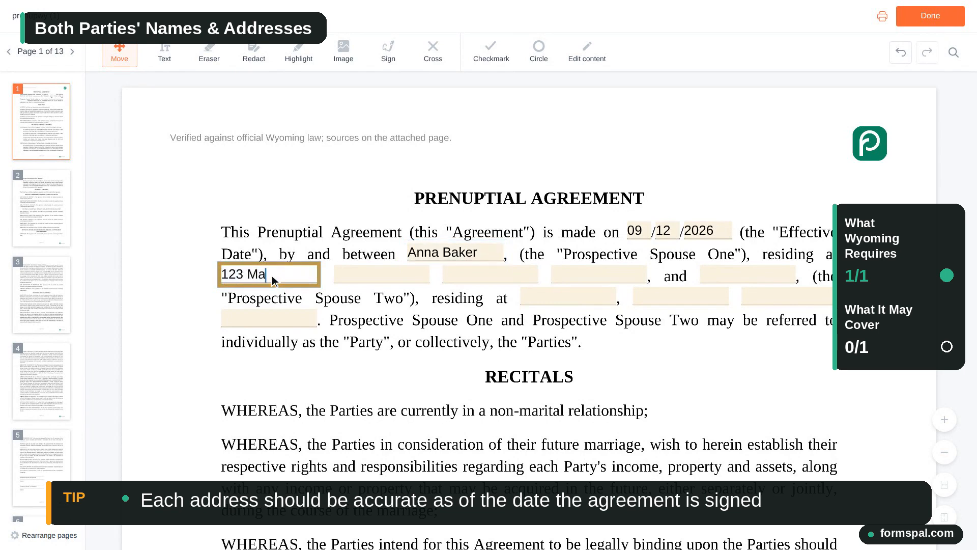
text(in Street)
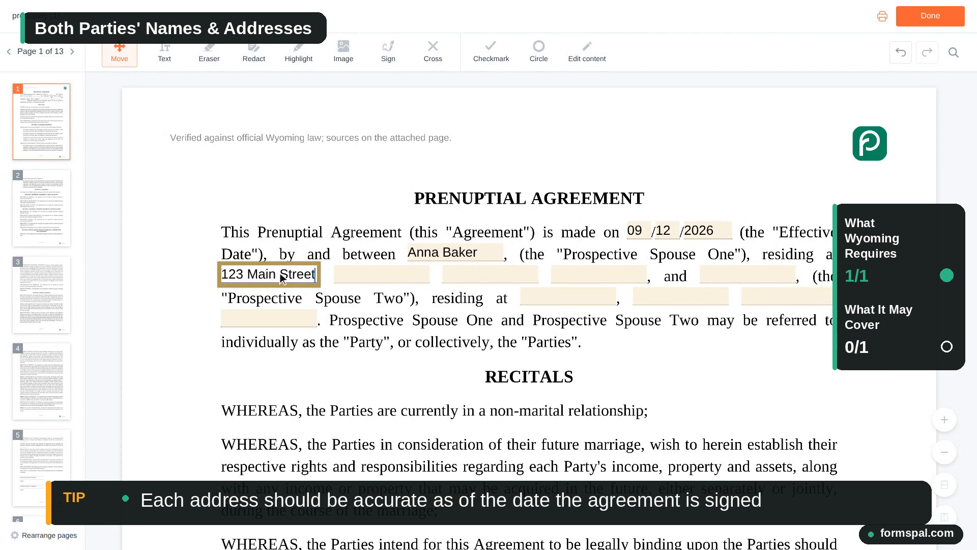
- Complete Prospective Spouse One's address with the city, state abbreviation and ZIP code
click(336, 274)
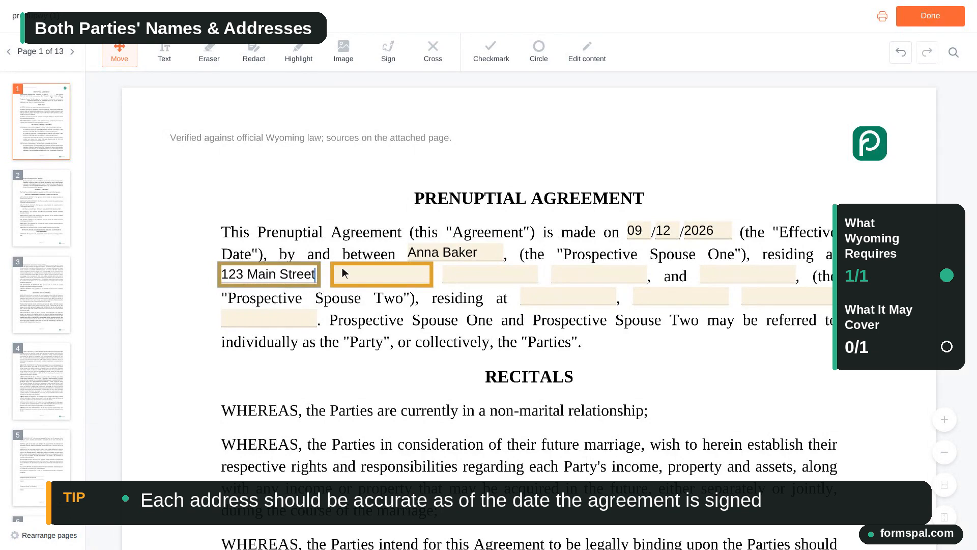
click(384, 278)
text(C)
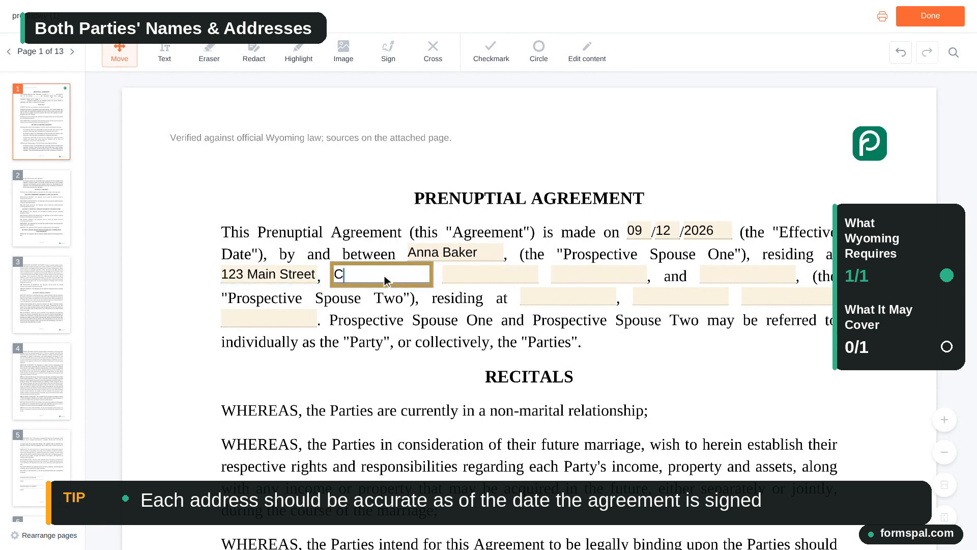
text(heyenne)
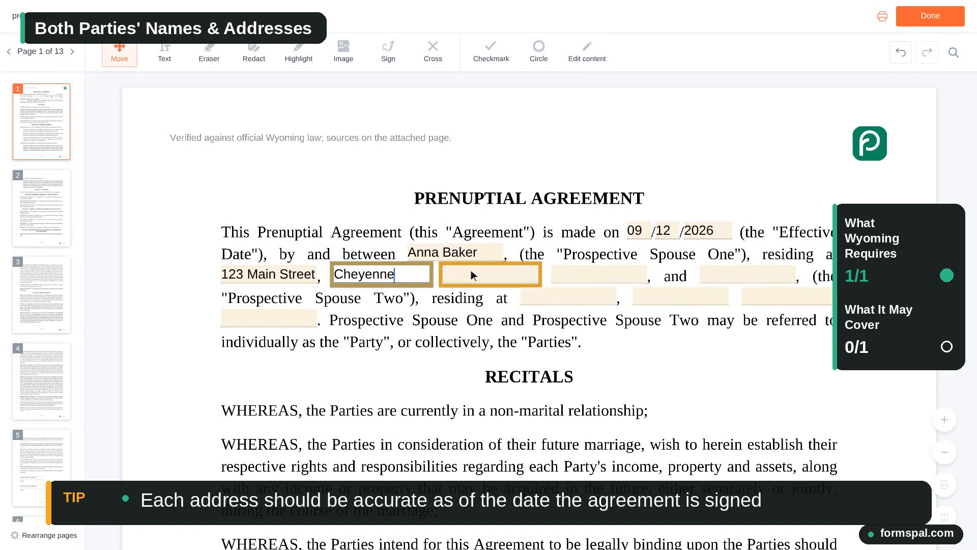
click(491, 277)
text(WY)
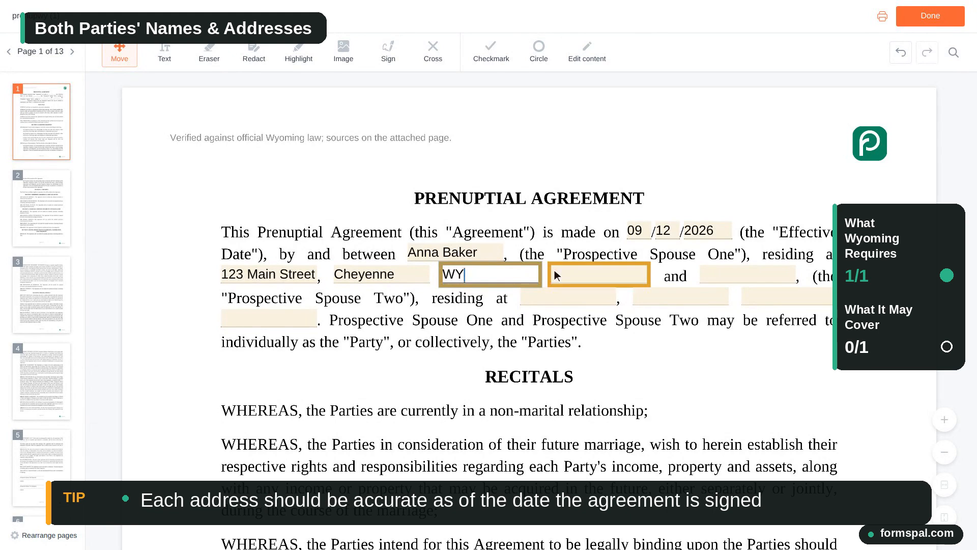
click(601, 277)
text(82)
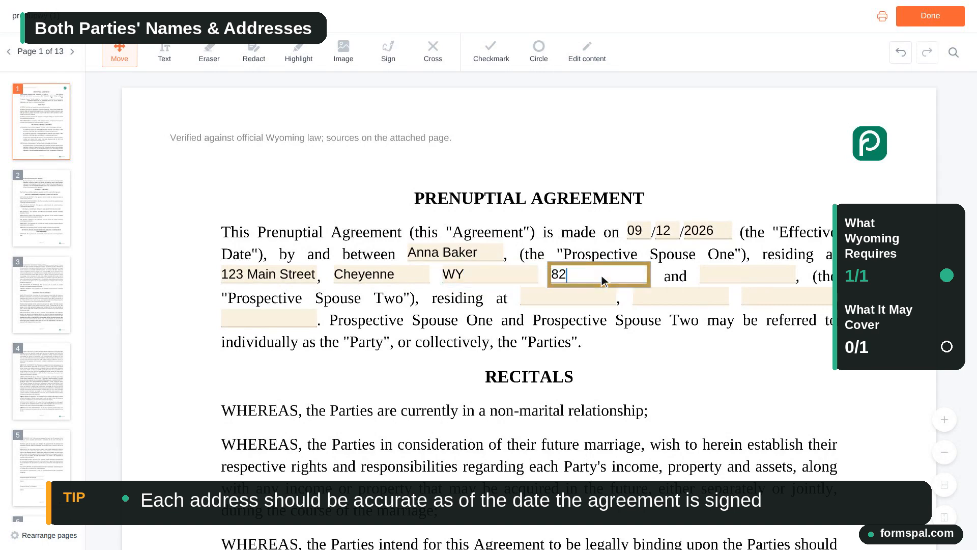
text(001)
- Enter Prospective Spouse Two's full name and street address in the opening paragraph
click(751, 279)
text(Ben C)
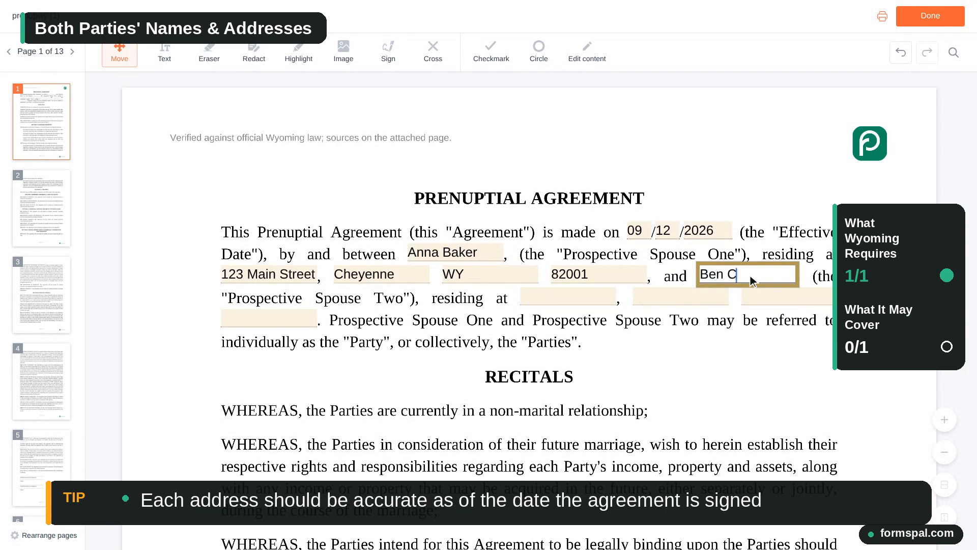
text(arter)
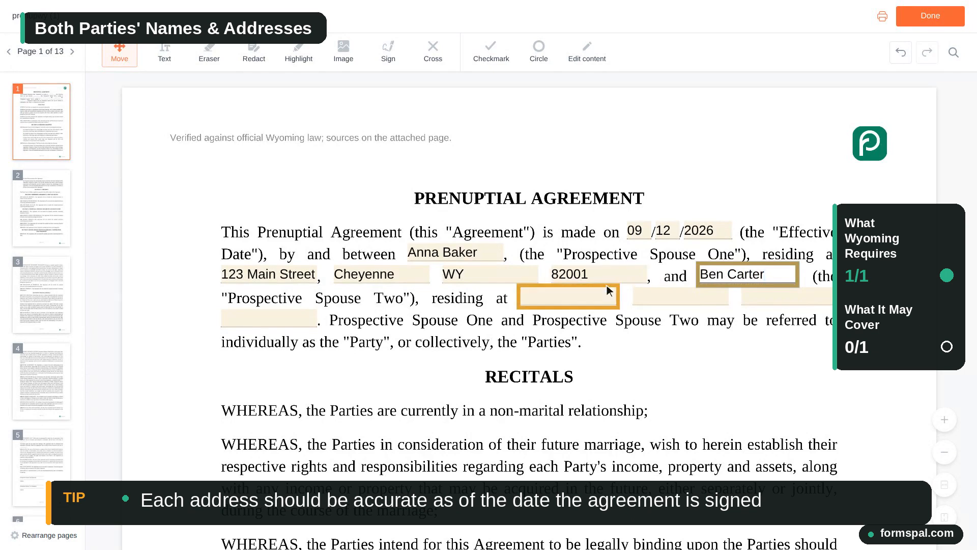
click(572, 302)
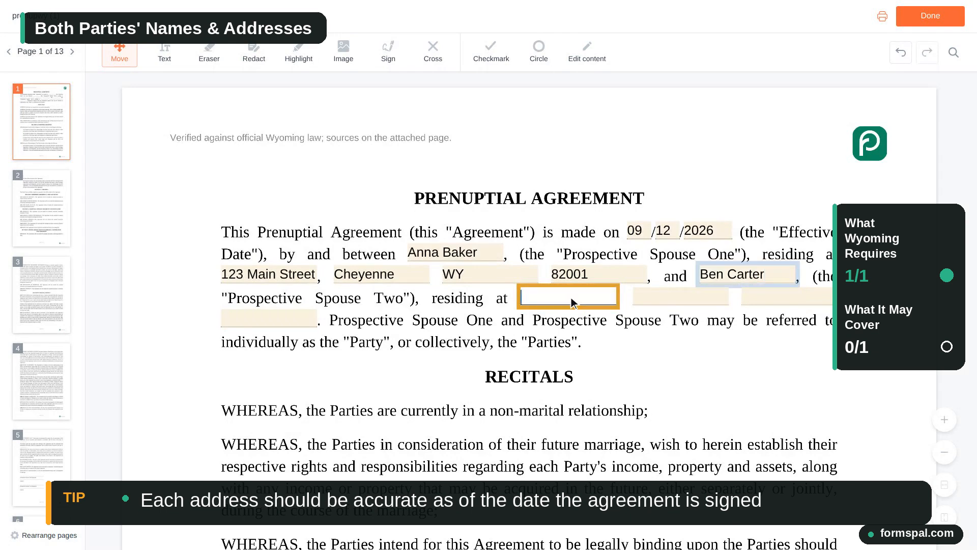
text(456 )
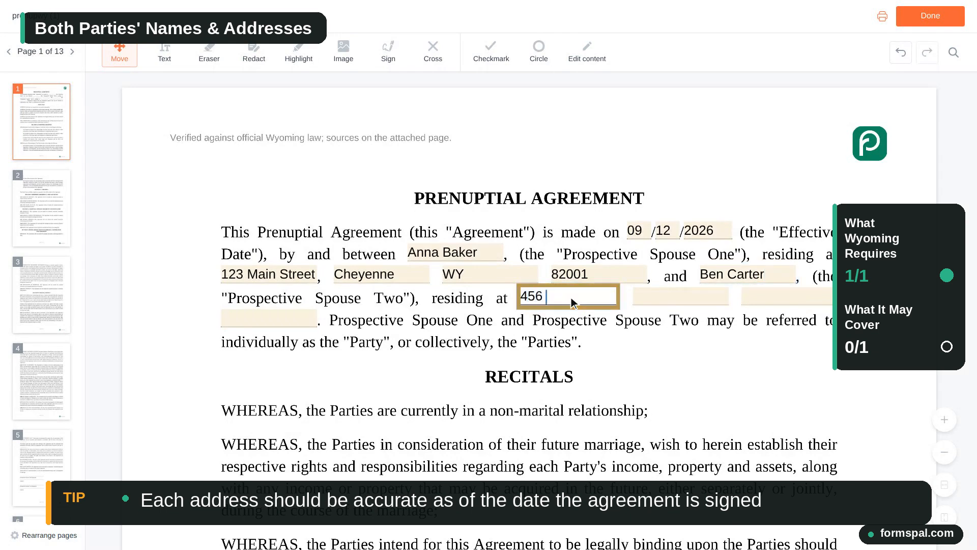
text(Oak Avenue)
- Complete Prospective Spouse Two's address with the city, state abbreviation and ZIP code
click(682, 297)
text(Cheyenne)
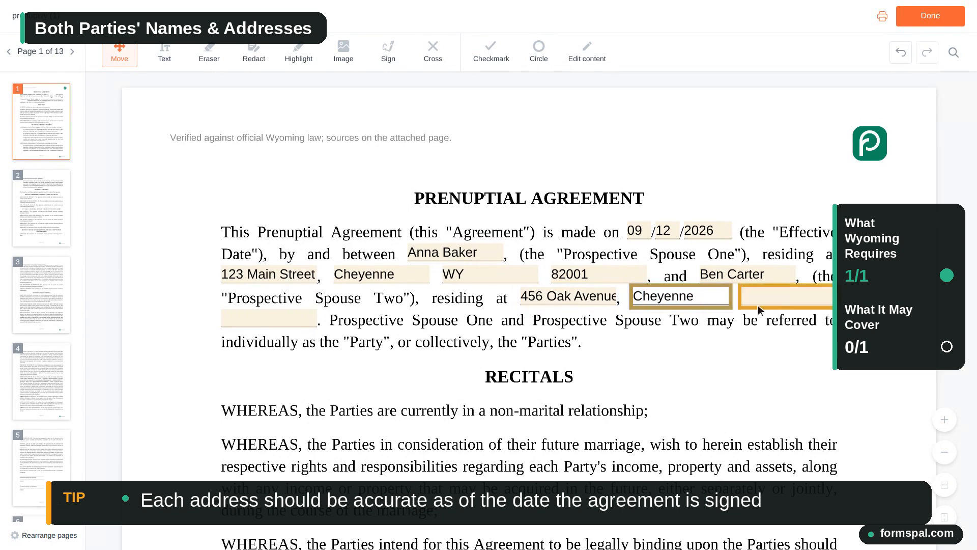
click(791, 298)
text(WY)
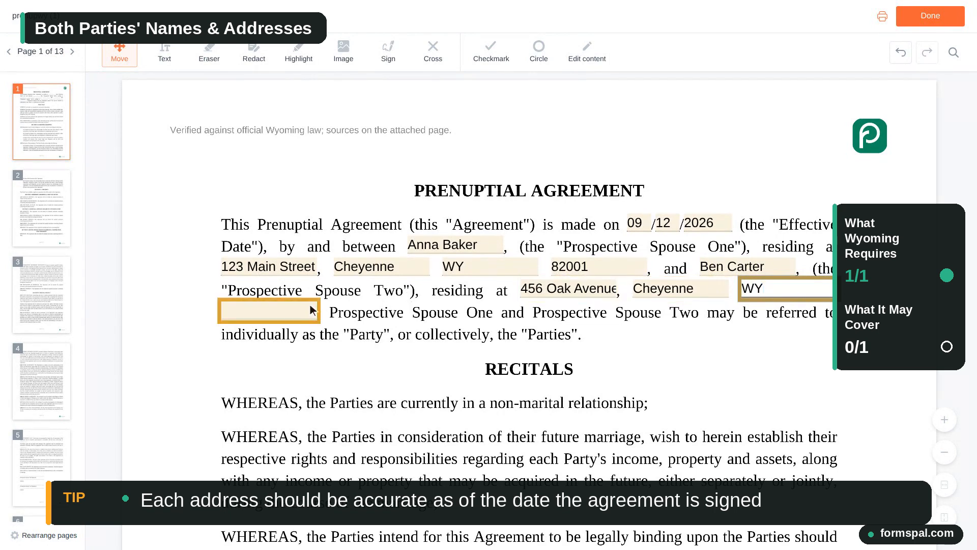
click(277, 311)
text(82001)
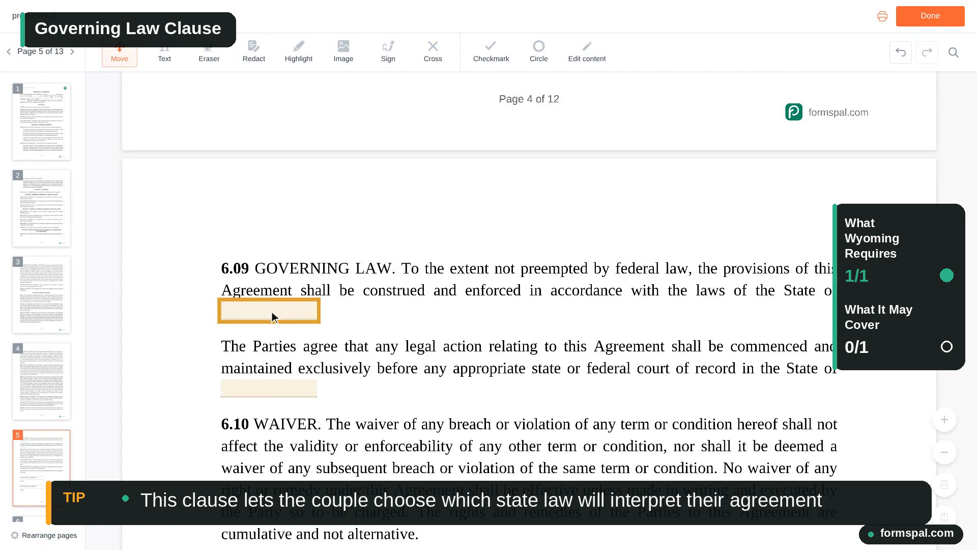
- Enter Wyoming as the state in both blanks of the 6.09 Governing Law clause on page 5
click(275, 314)
text(Wyoming)
scroll(272, 312, down, 2)
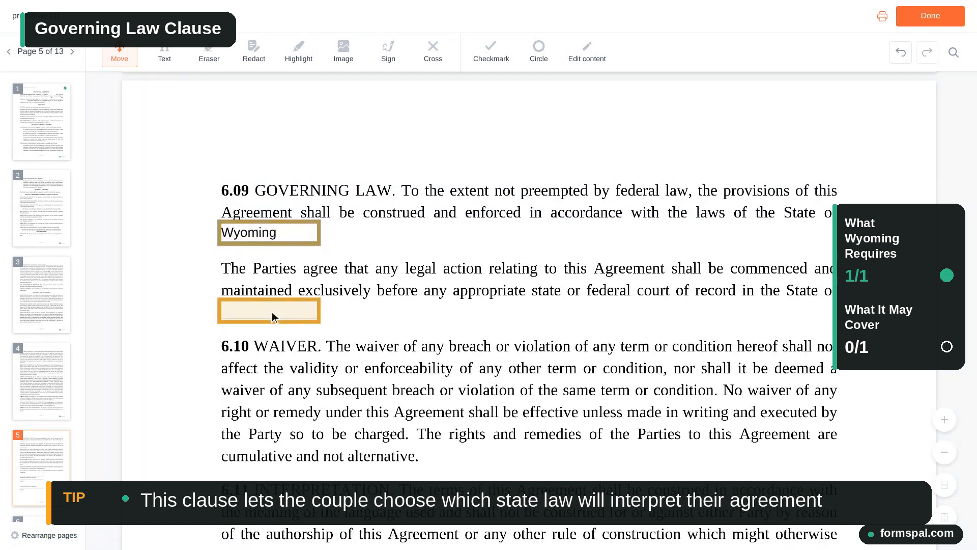
click(272, 312)
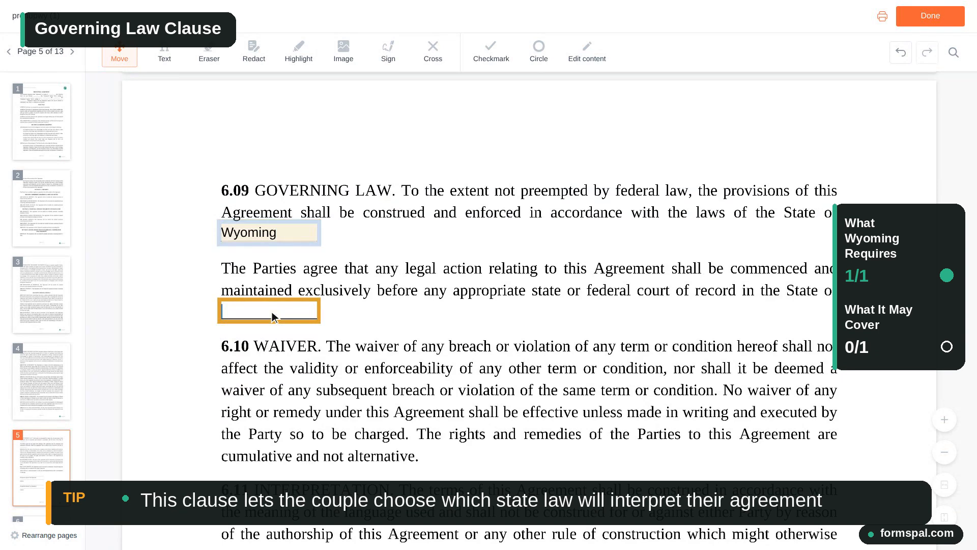
text(Wyoming)
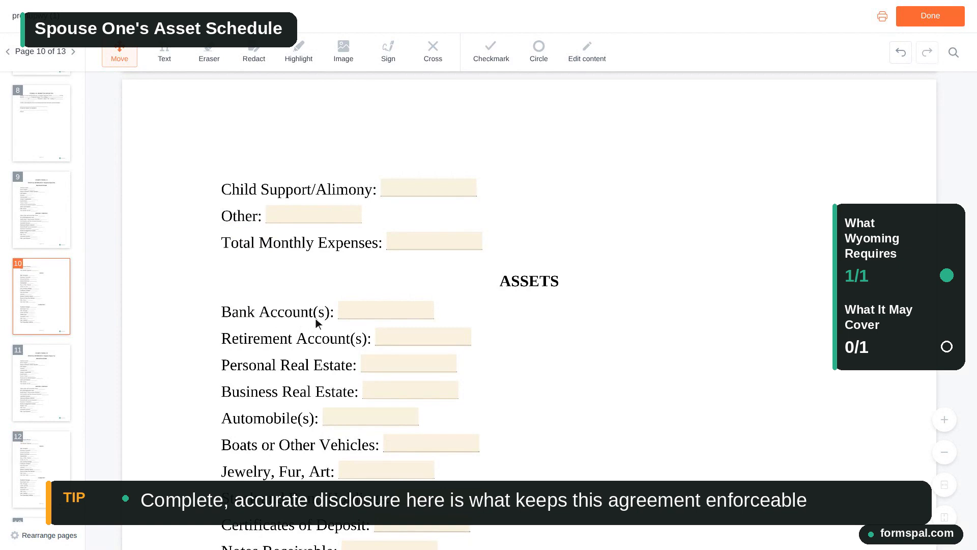
- Fill in Spouse One's assets on page 10: bank accounts 6,200, automobiles 18,500, and jewelry, fur and art 1,200
click(338, 319)
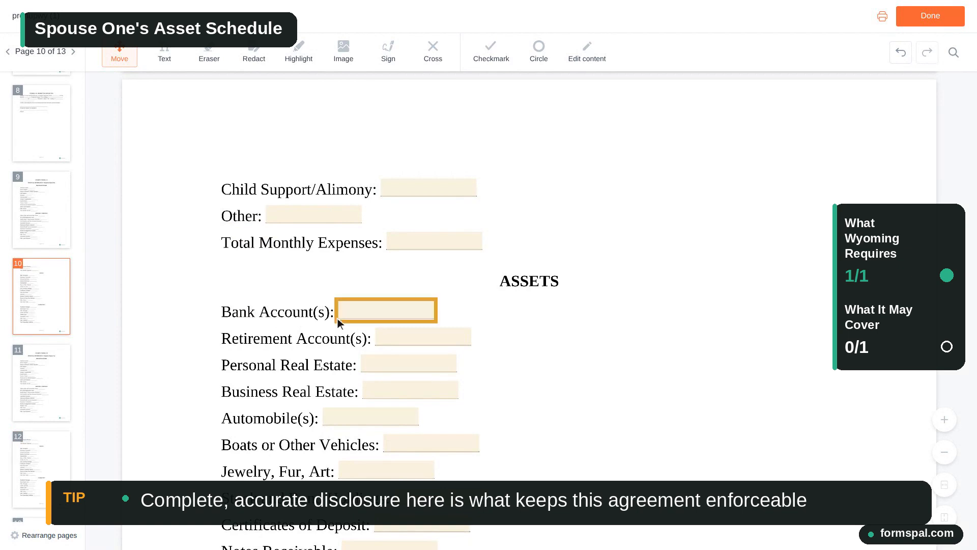
click(387, 313)
text(6,200)
scroll(389, 312, down, 2)
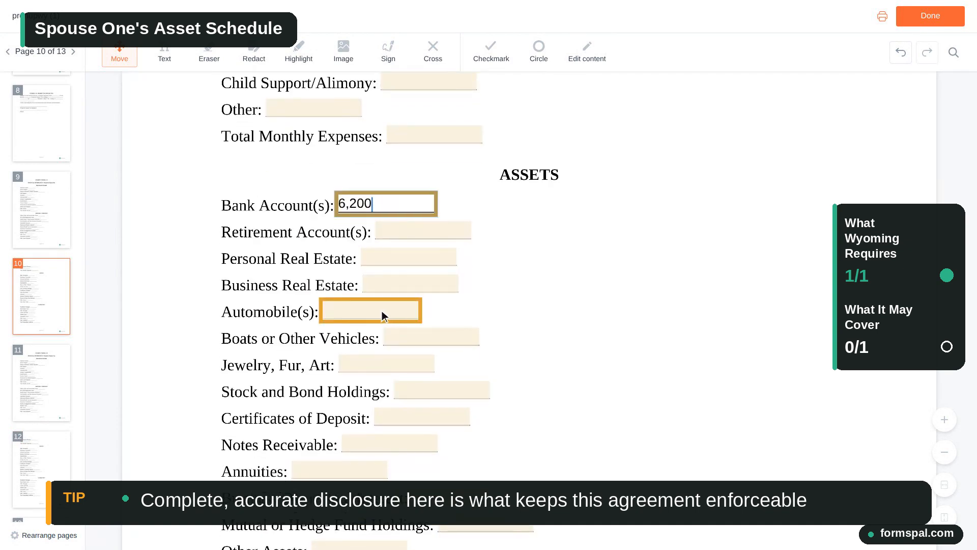
click(374, 311)
text(18,500)
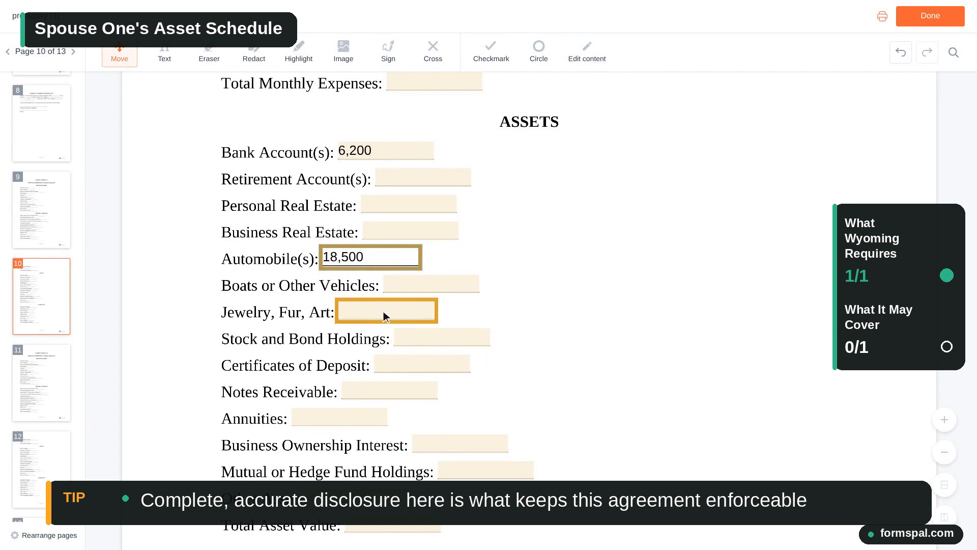
click(388, 313)
text(1,200)
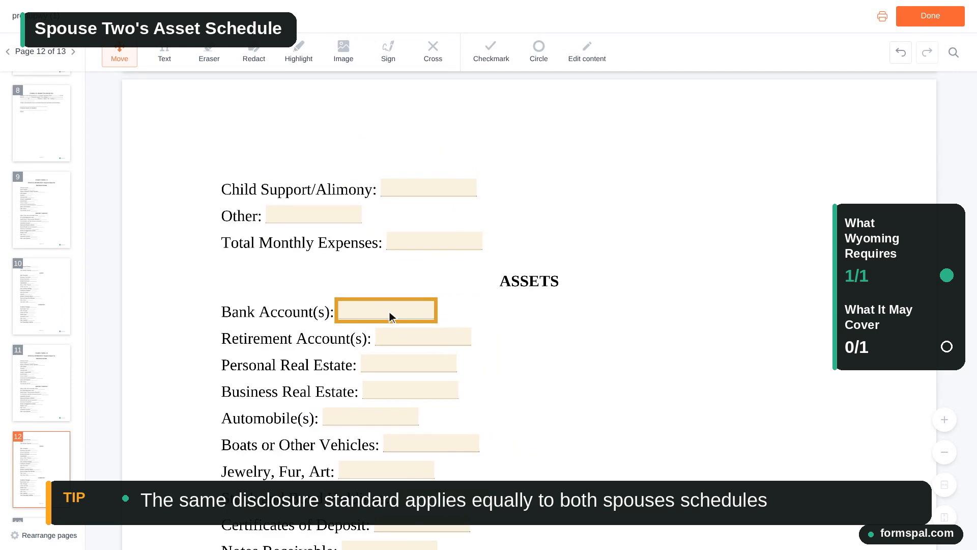
- Fill in Spouse Two's assets on page 12: bank accounts 9,400, automobiles 24,000, and jewelry, fur and art 2,500
text(9,400)
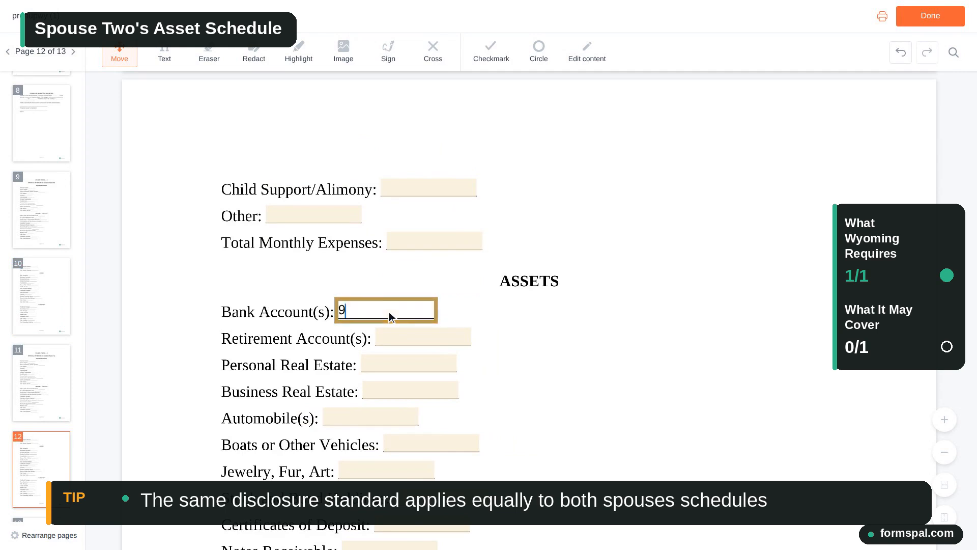
scroll(389, 312, down, 2)
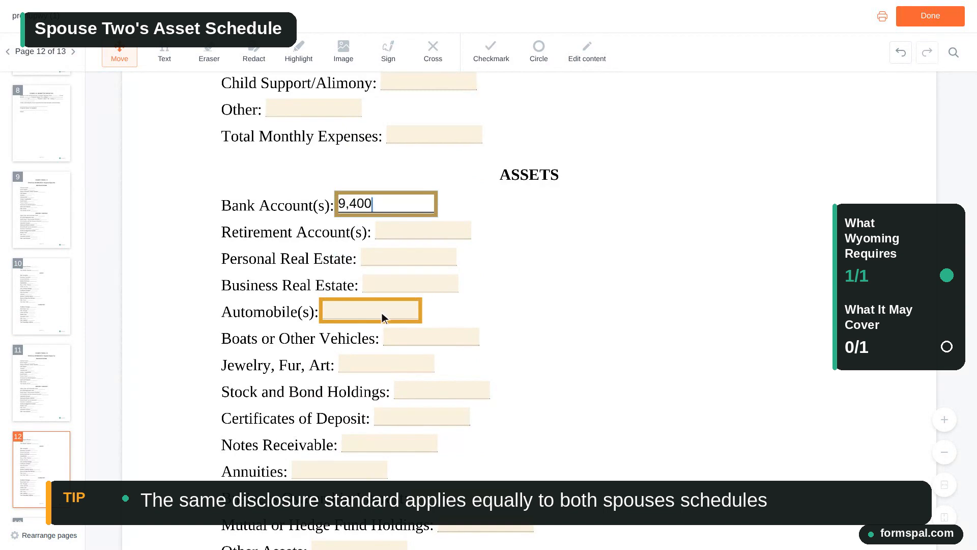
click(374, 312)
text(24,000)
scroll(374, 311, down, 1)
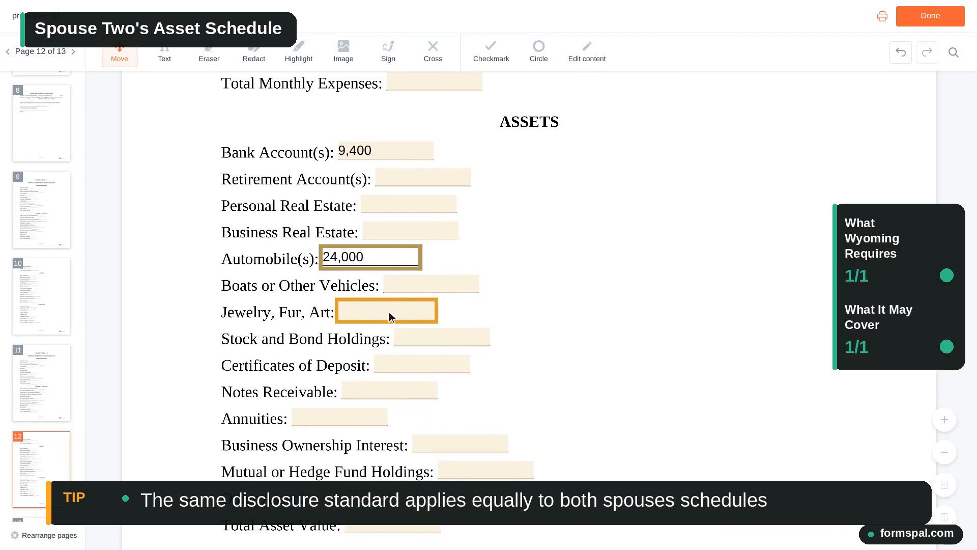
click(388, 312)
text(2,500)
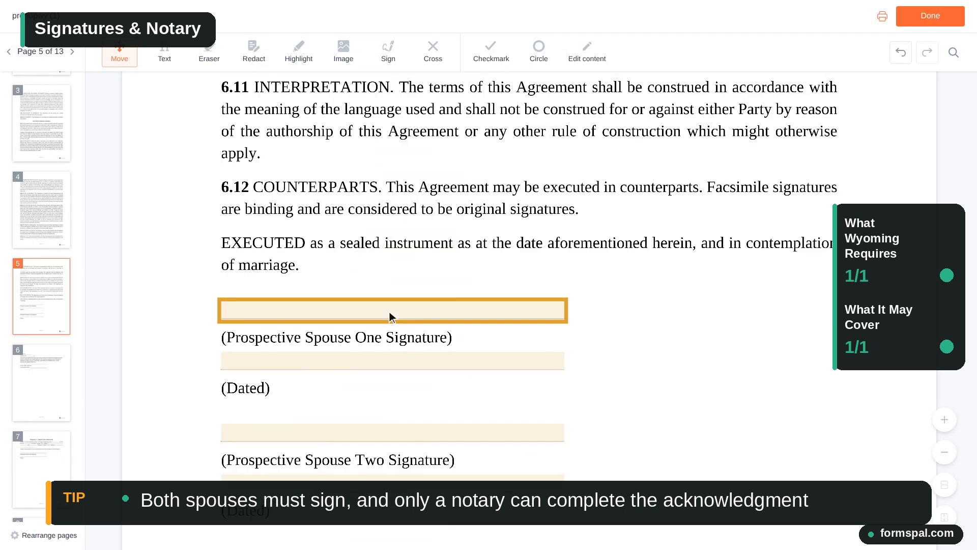
- Review the signature and date lines for both prospective spouses on page 5
key(Tab)
key(Tab)
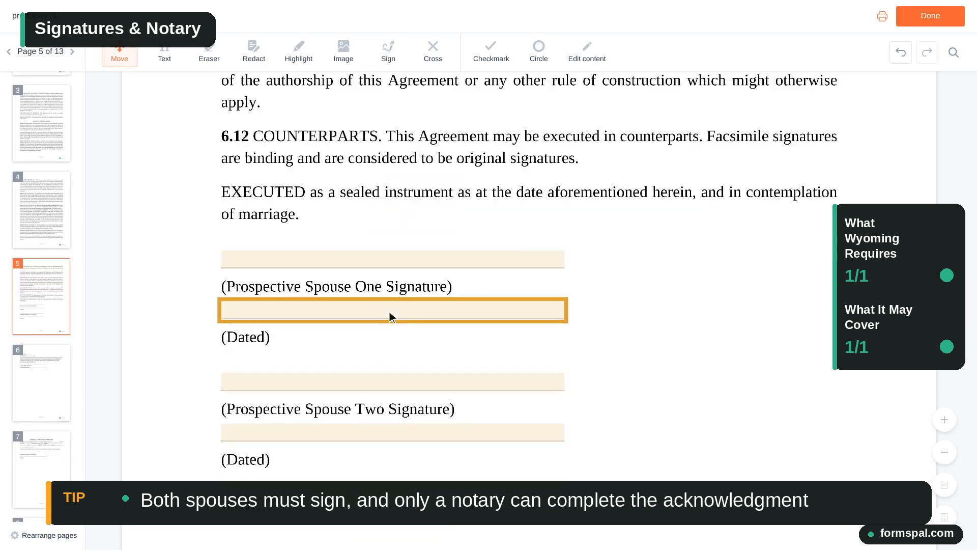
key(Tab)
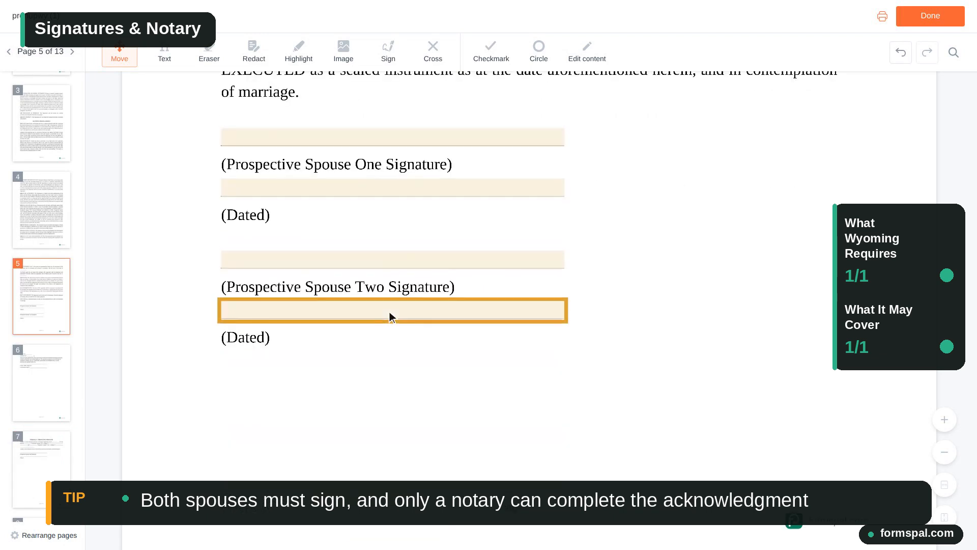